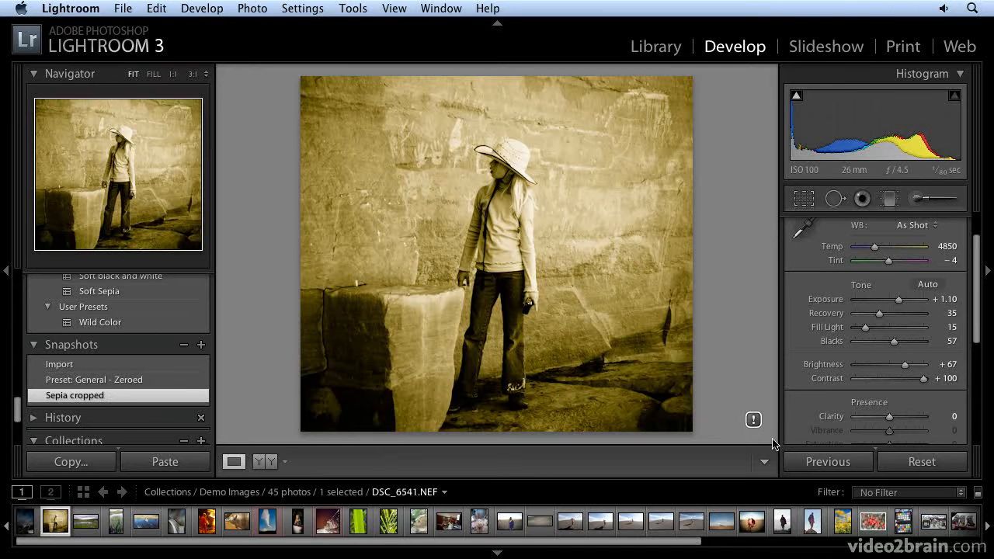
Update the sepia photo DSC_6541.NEF to the new process version
{"action": "left_click", "coordinate": [753, 421]}
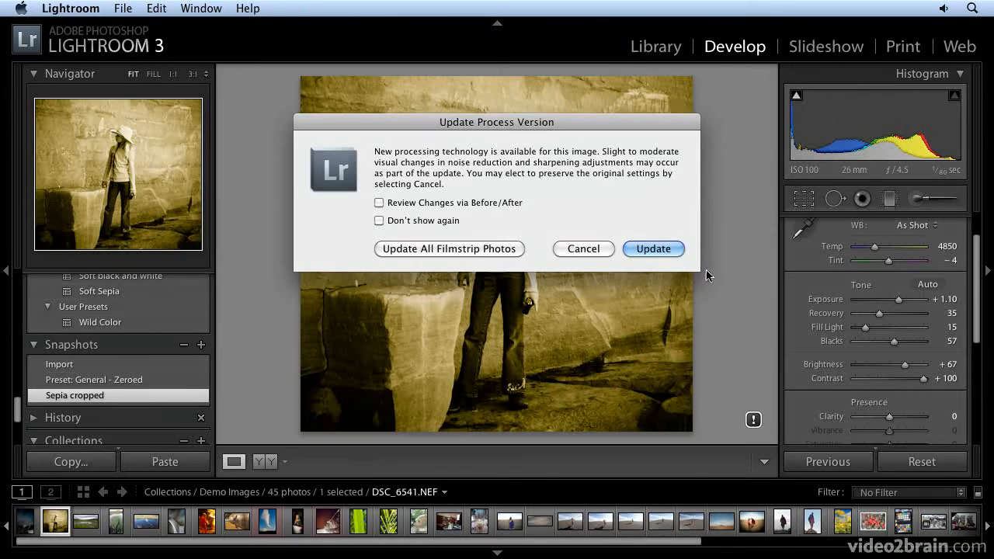
{"action": "left_click", "coordinate": [654, 250]}
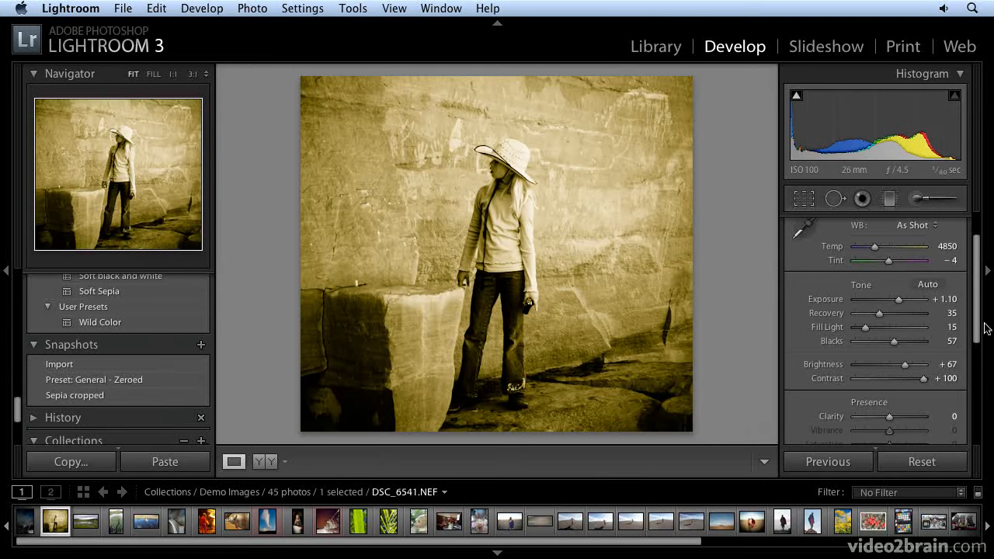
Examine the Black & White Mix and Split Toning settings of the sepia photo
{"action": "left_click_drag", "start_coordinate": [978, 334], "coordinate": [980, 398]}
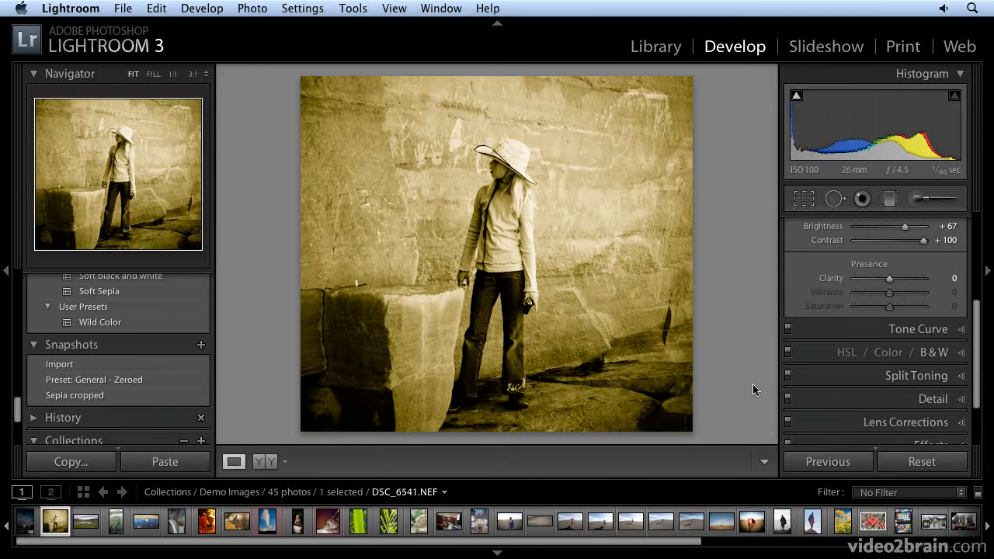
{"action": "left_click", "coordinate": [960, 354]}
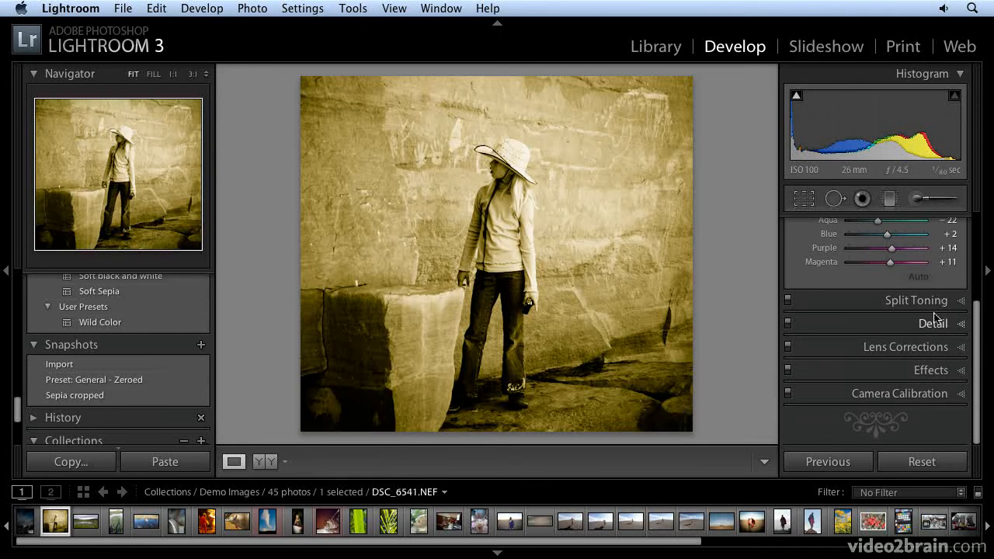
{"action": "scroll", "coordinate": [932, 321], "scroll_direction": "up", "scroll_amount": 3}
{"action": "scroll", "coordinate": [927, 266], "scroll_direction": "up", "scroll_amount": 5}
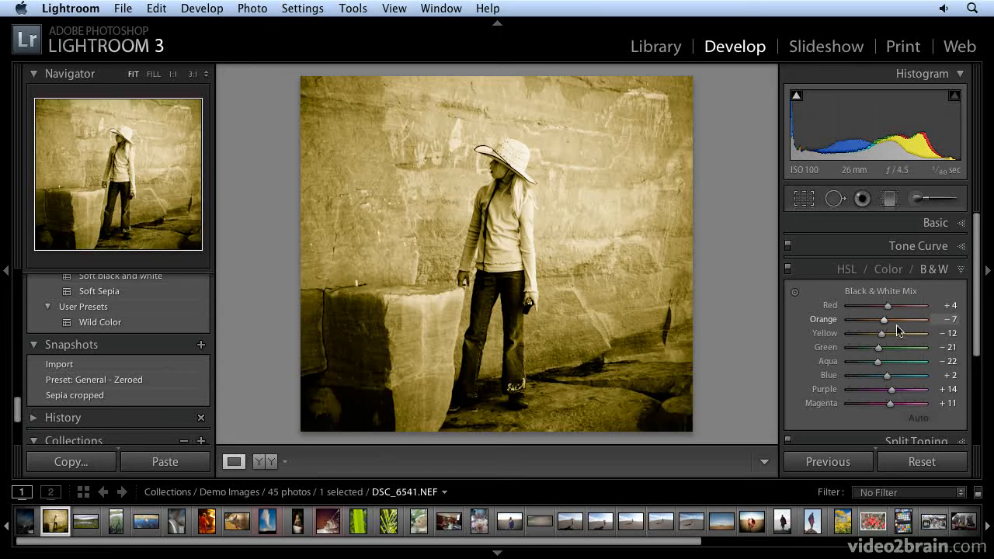
{"action": "scroll", "coordinate": [905, 335], "scroll_direction": "down", "scroll_amount": 3}
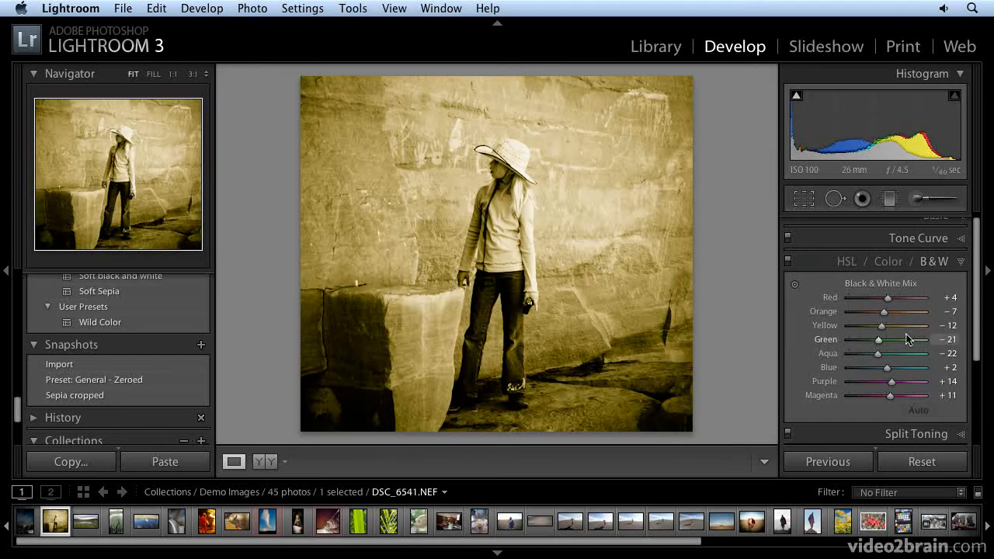
{"action": "scroll", "coordinate": [905, 332], "scroll_direction": "down", "scroll_amount": 3}
{"action": "left_click", "coordinate": [963, 348]}
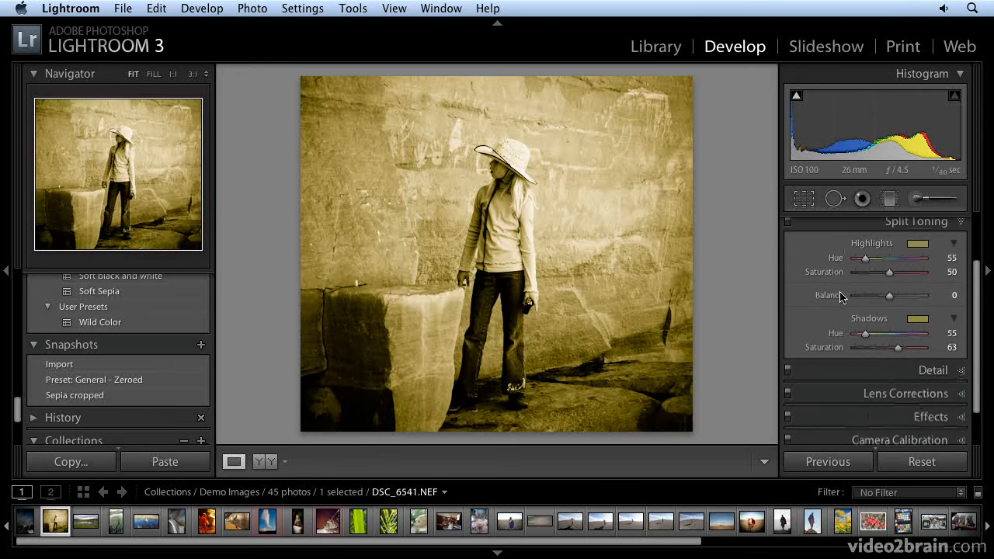
{"action": "scroll", "coordinate": [862, 272], "scroll_direction": "up", "scroll_amount": 1}
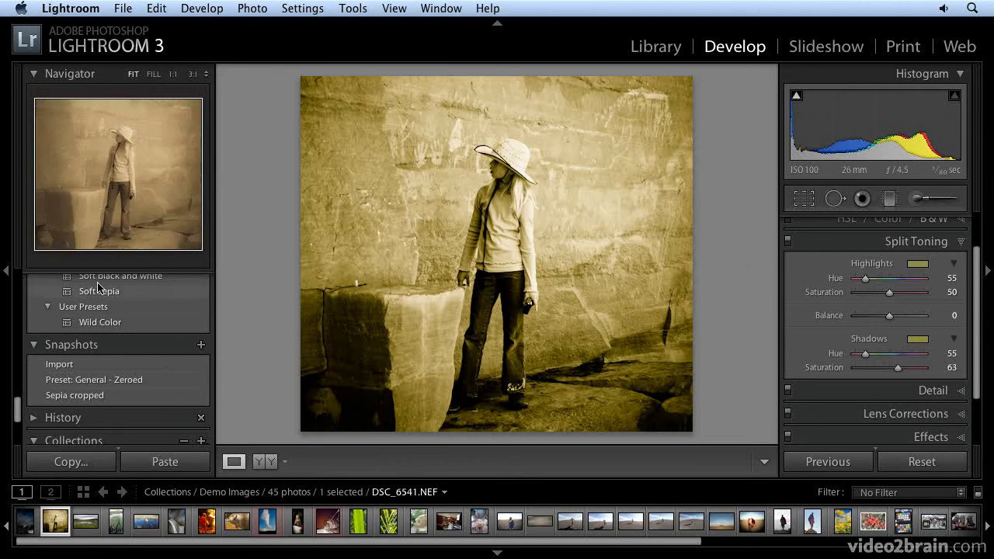
Start a new develop preset from the sepia photo and include all of its settings
{"action": "scroll", "coordinate": [152, 341], "scroll_direction": "up", "scroll_amount": 5}
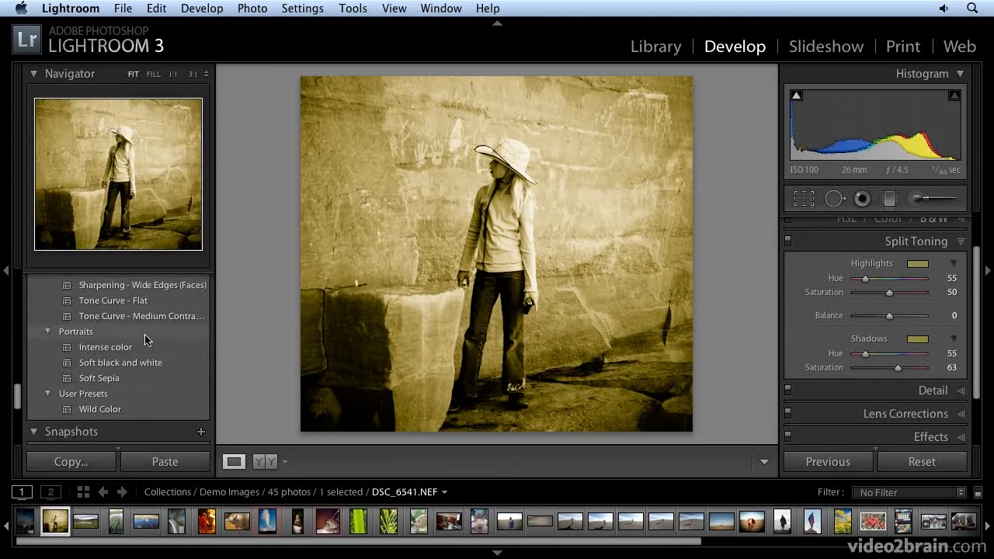
{"action": "scroll", "coordinate": [145, 339], "scroll_direction": "up", "scroll_amount": 12}
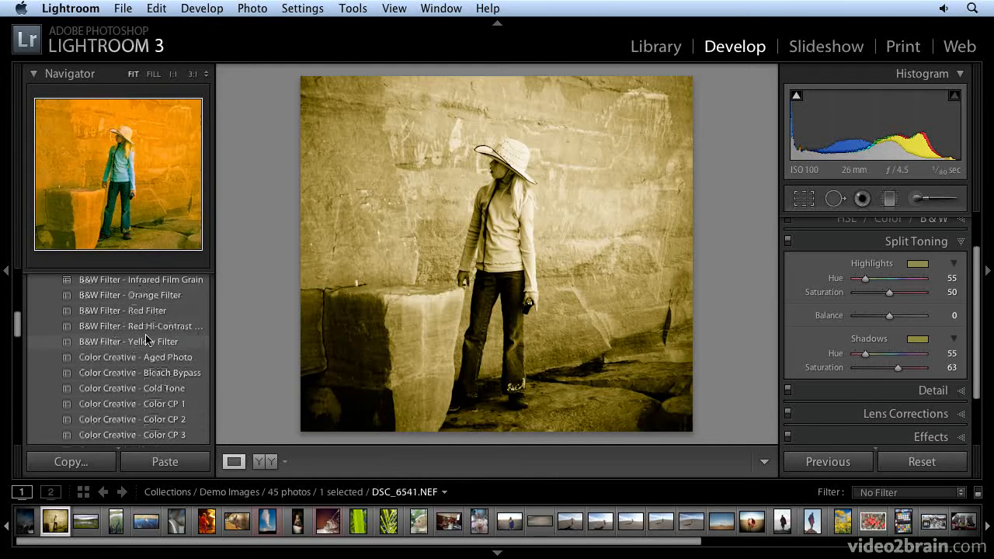
{"action": "scroll", "coordinate": [147, 339], "scroll_direction": "up", "scroll_amount": 5}
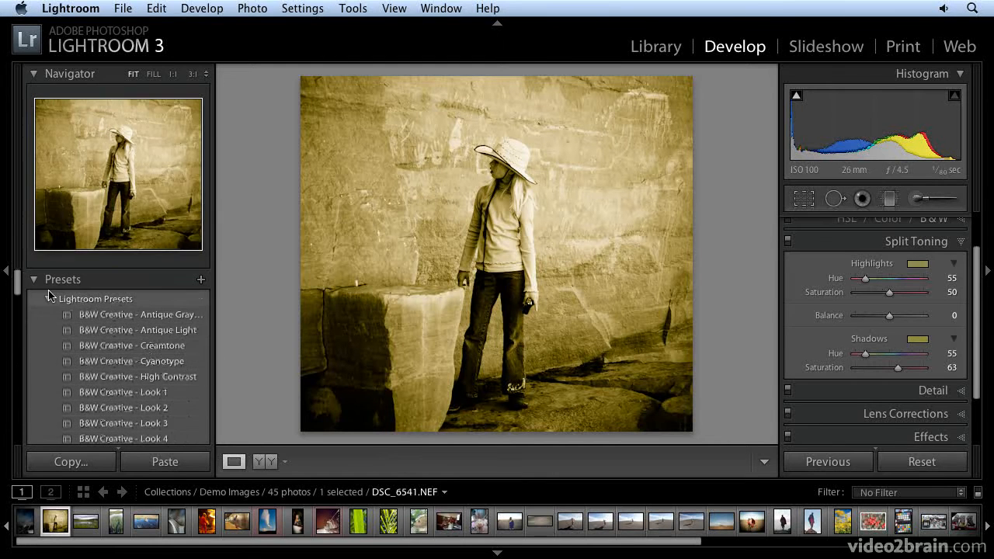
{"action": "left_click", "coordinate": [200, 280]}
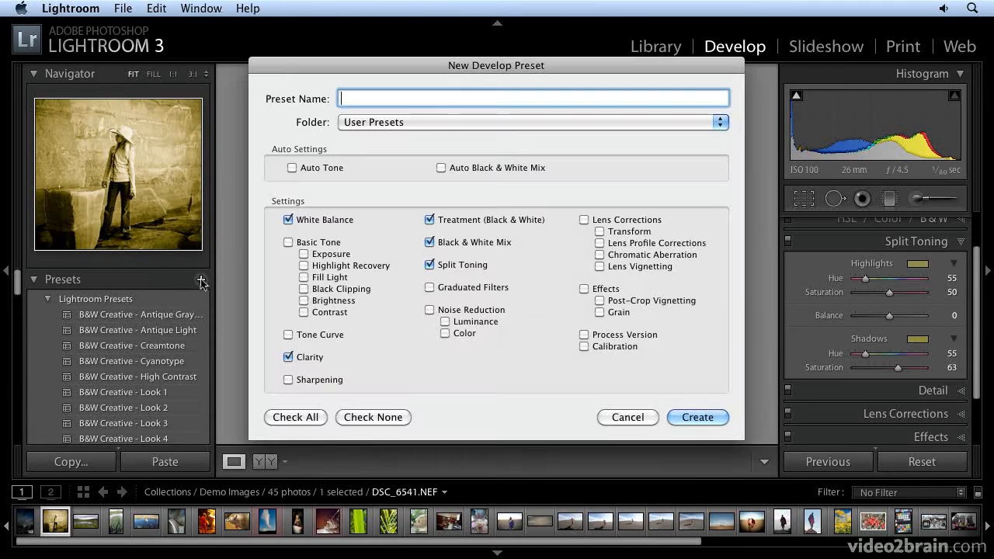
{"action": "left_click", "coordinate": [300, 418]}
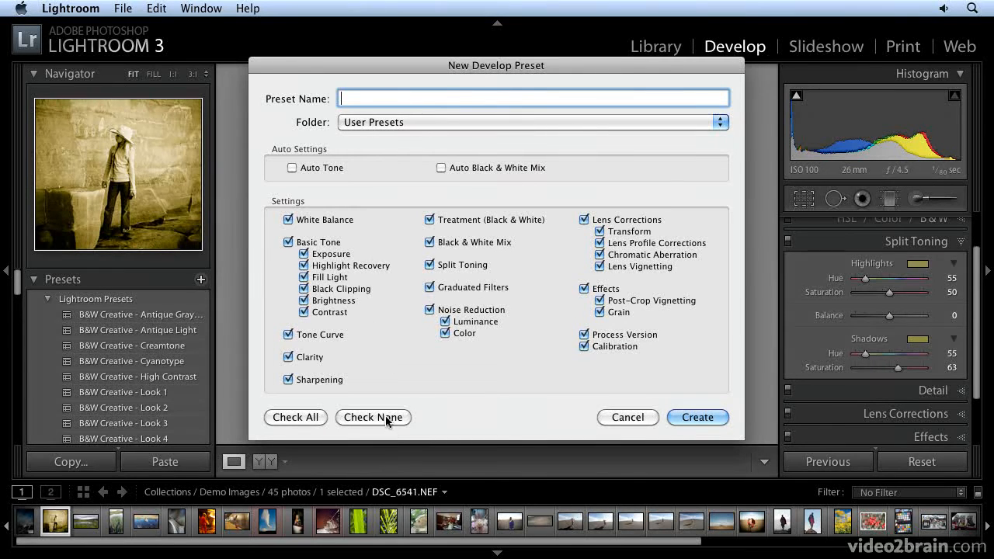
Exclude Basic Tone, Tone Curve, Clarity, Sharpening, Graduated Filters, Noise Reduction, Lens Corrections and Effects from the new preset
{"action": "left_click", "coordinate": [289, 243]}
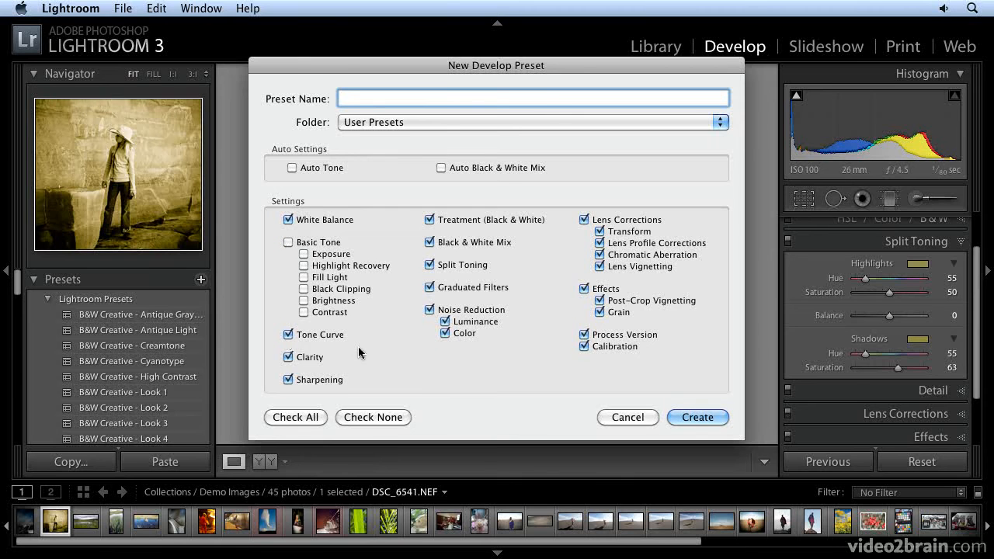
{"action": "left_click", "coordinate": [288, 335]}
{"action": "left_click", "coordinate": [430, 289]}
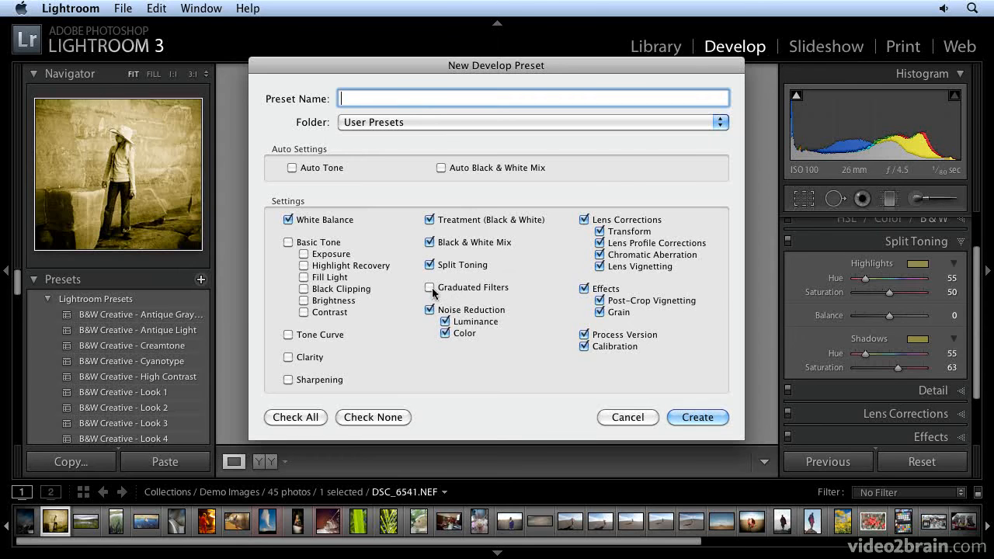
{"action": "left_click", "coordinate": [429, 310]}
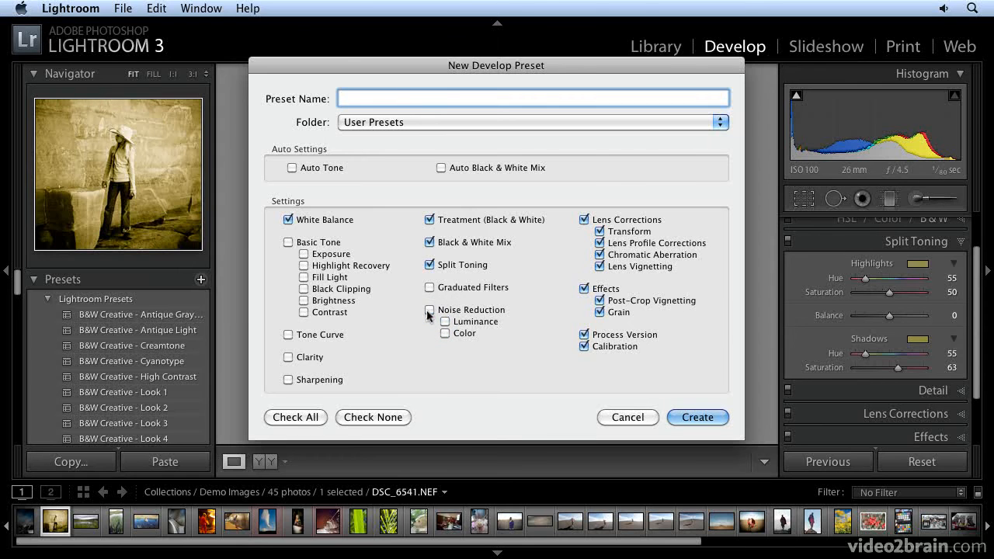
{"action": "left_click", "coordinate": [584, 220]}
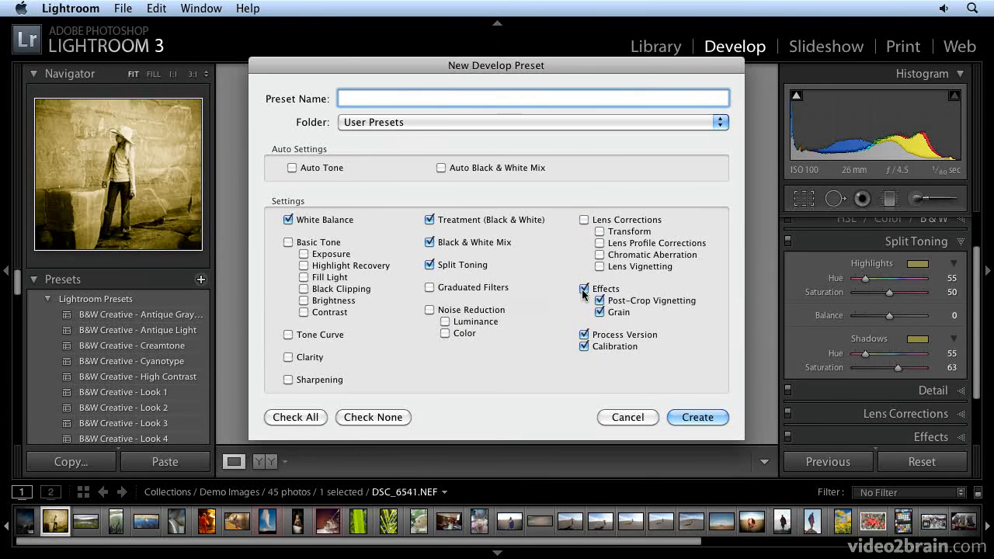
{"action": "left_click", "coordinate": [584, 290]}
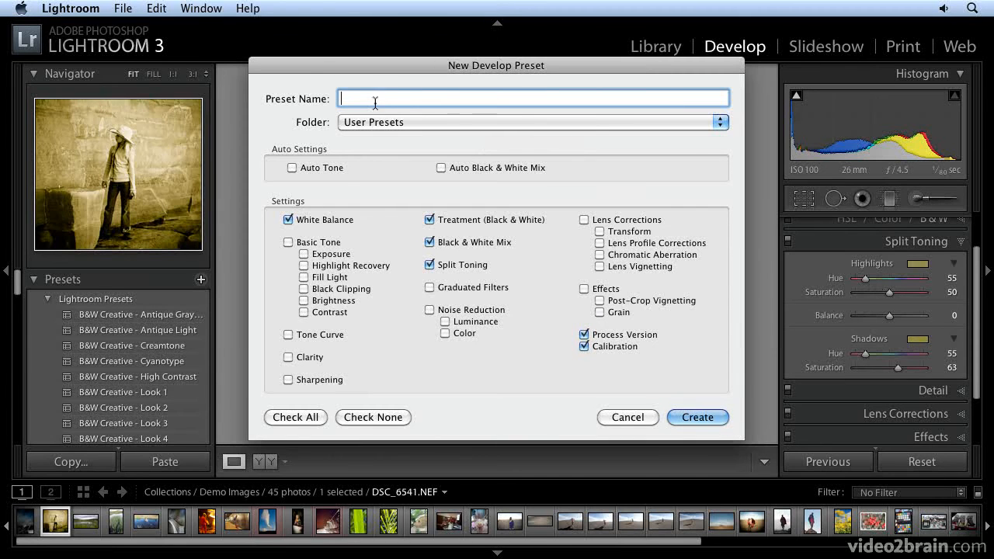
Name the preset Sepia and create it in the User Presets folder
{"action": "type", "text": "Sepia"}
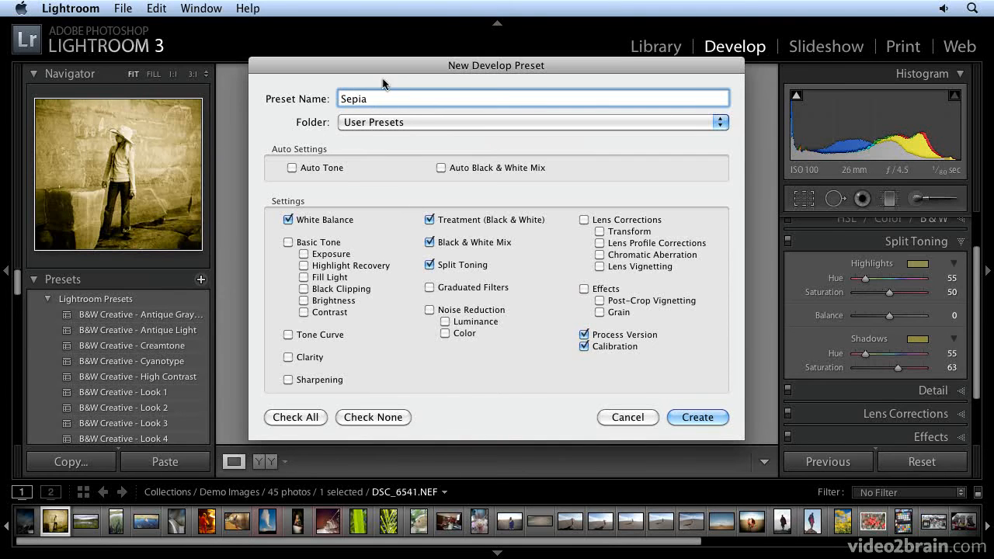
{"action": "left_click", "coordinate": [696, 418]}
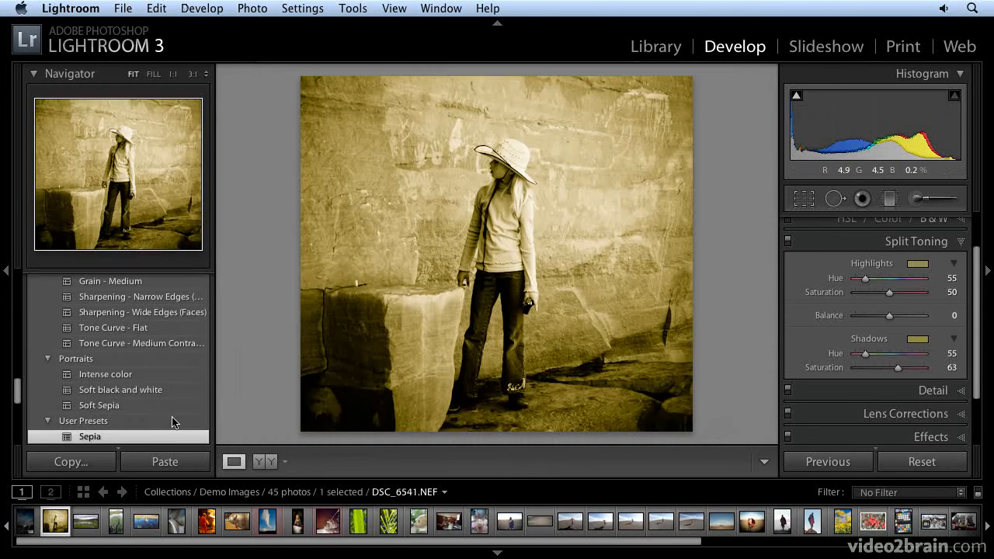
{"action": "scroll", "coordinate": [171, 405], "scroll_direction": "down", "scroll_amount": 2}
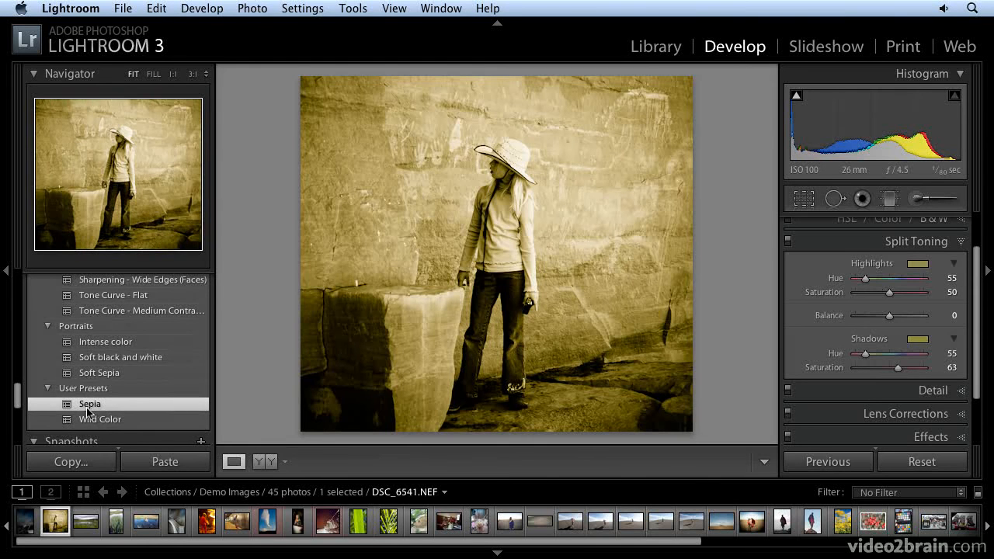
{"action": "right_click", "coordinate": [121, 391]}
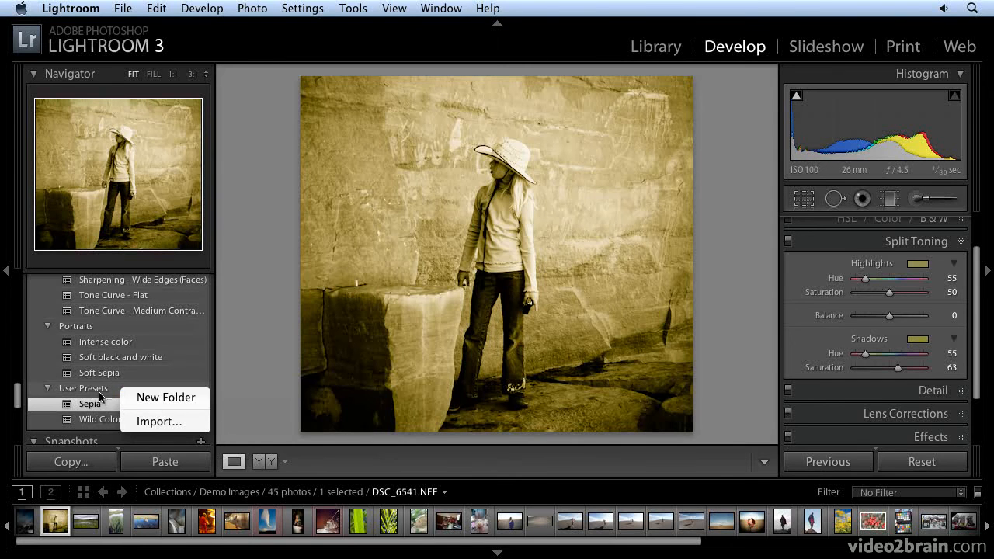
{"action": "left_click", "coordinate": [119, 390]}
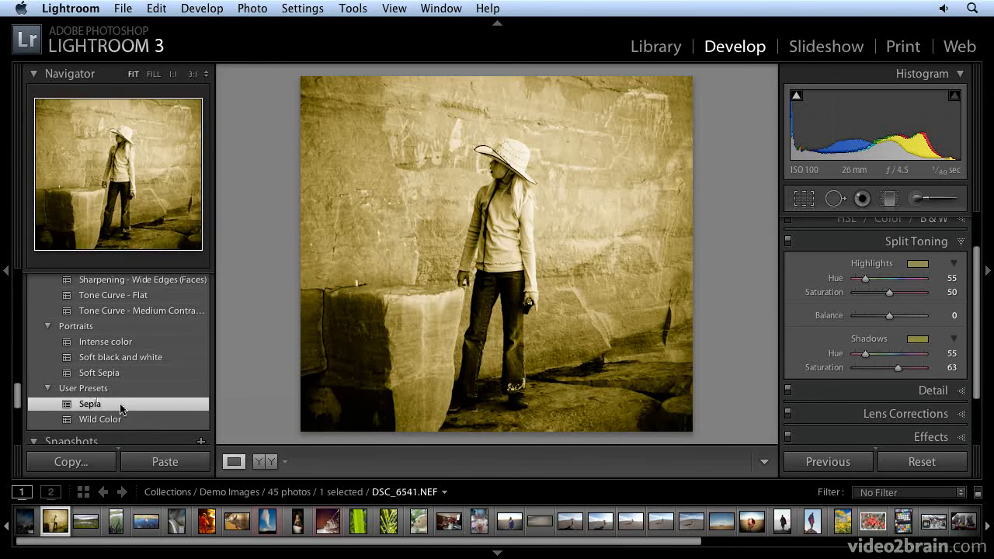
{"action": "scroll", "coordinate": [120, 407], "scroll_direction": "down", "scroll_amount": 1}
{"action": "scroll", "coordinate": [121, 406], "scroll_direction": "down", "scroll_amount": 1}
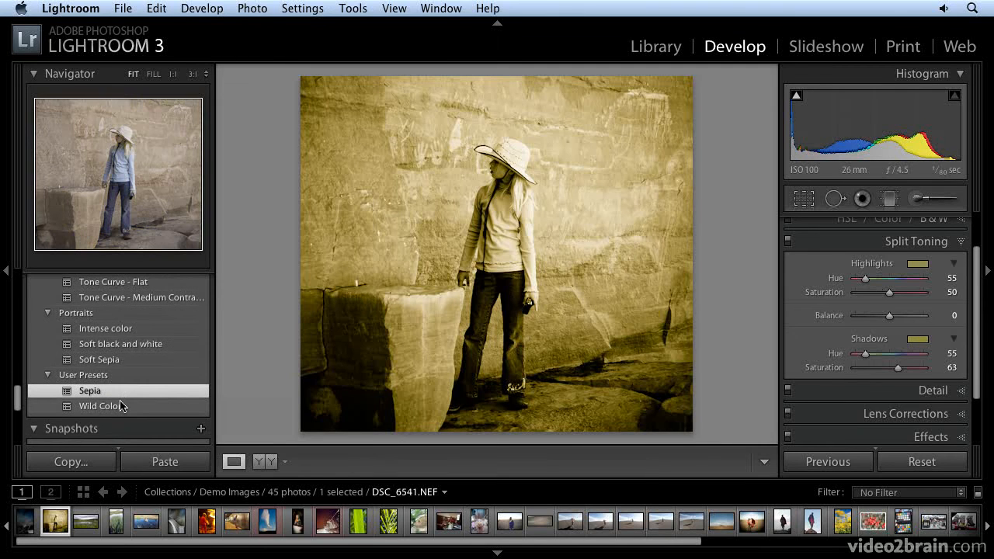
Apply the Sepia preset to the foundry worker photo DSC_9400.NEF and lower its exposure to -0.55
{"action": "left_click", "coordinate": [206, 522]}
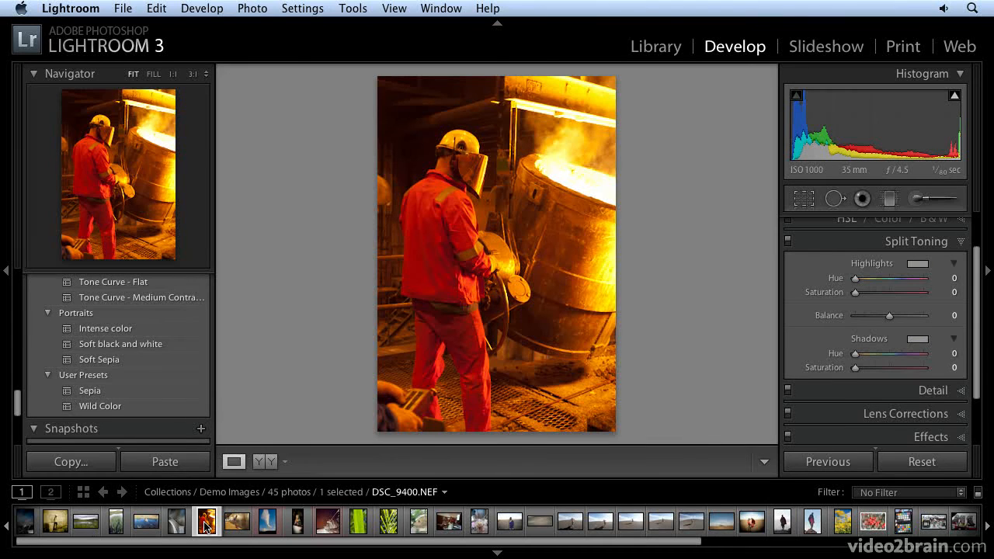
{"action": "left_click", "coordinate": [97, 396]}
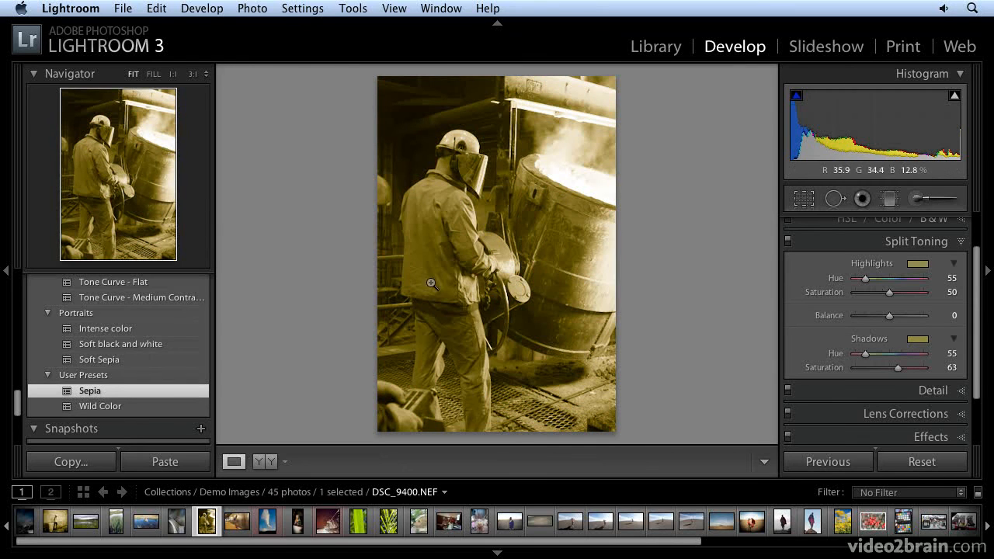
{"action": "scroll", "coordinate": [831, 334], "scroll_direction": "up", "scroll_amount": 2}
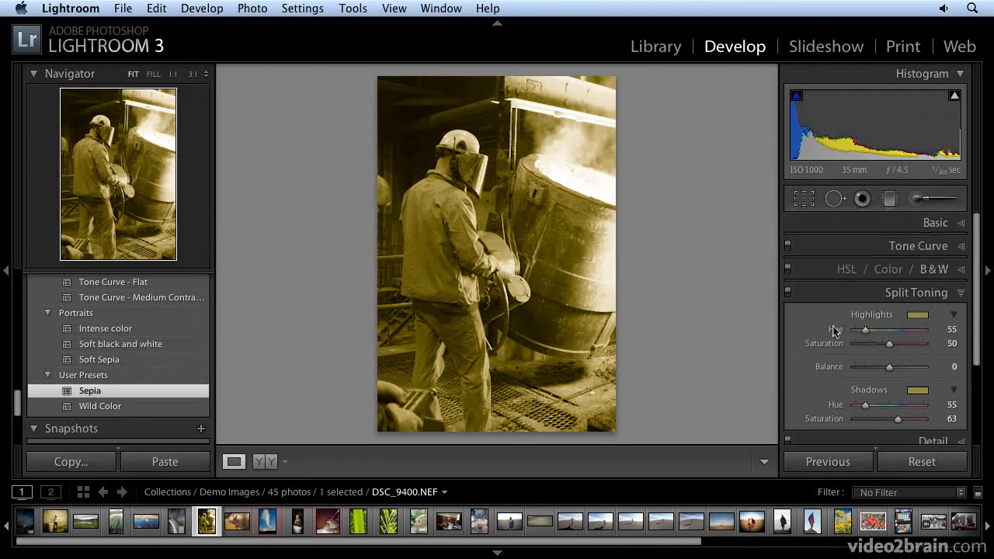
{"action": "left_click", "coordinate": [961, 224]}
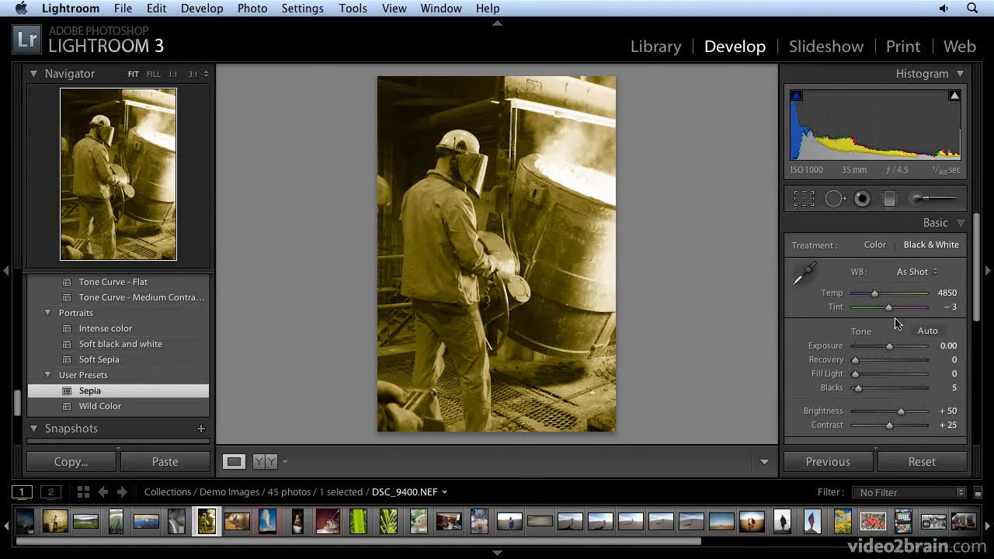
{"action": "left_click_drag", "start_coordinate": [891, 347], "coordinate": [890, 348]}
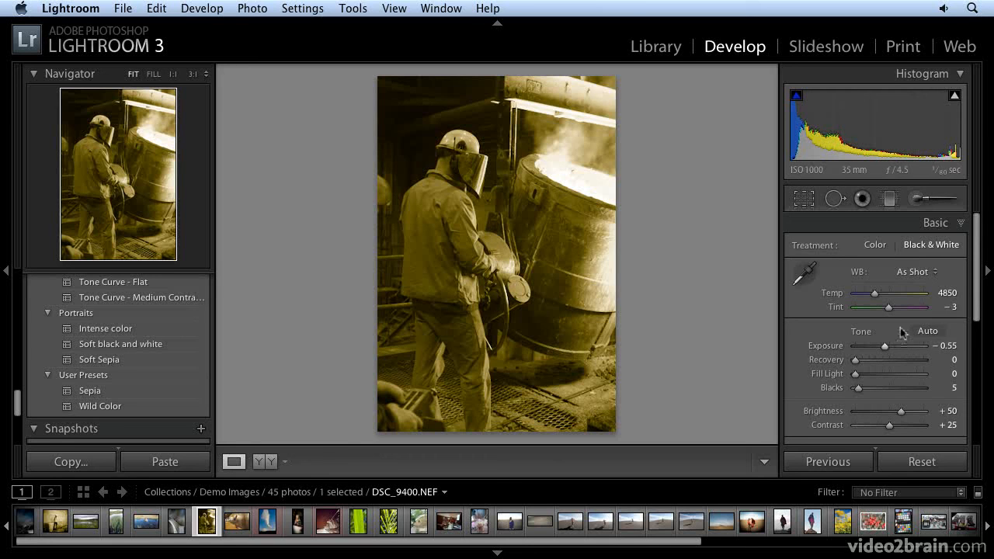
Switch to the Library module and check the saved presets offered in Quick Develop for the Sepia preset
{"action": "left_click", "coordinate": [664, 48]}
{"action": "scroll", "coordinate": [860, 247], "scroll_direction": "up", "scroll_amount": 5}
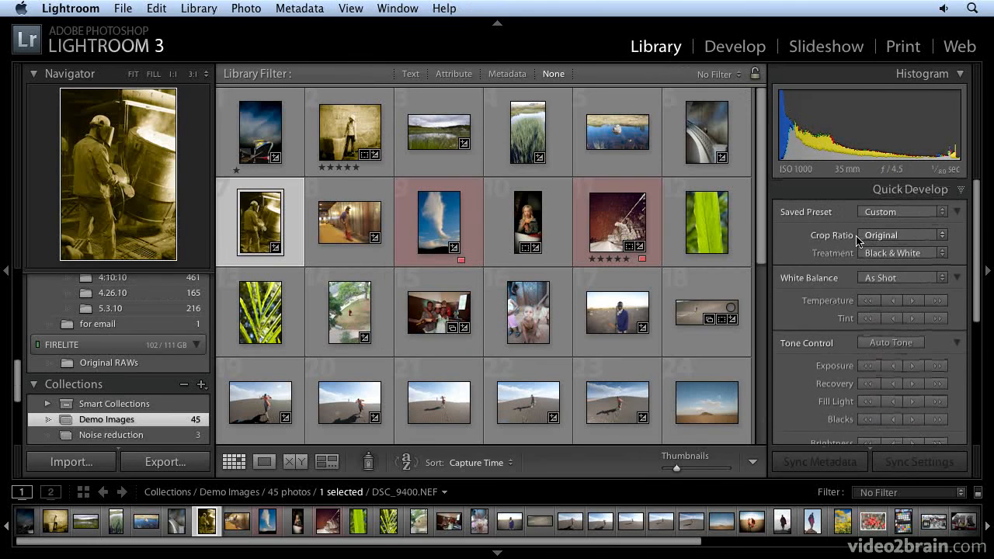
{"action": "left_click", "coordinate": [891, 212]}
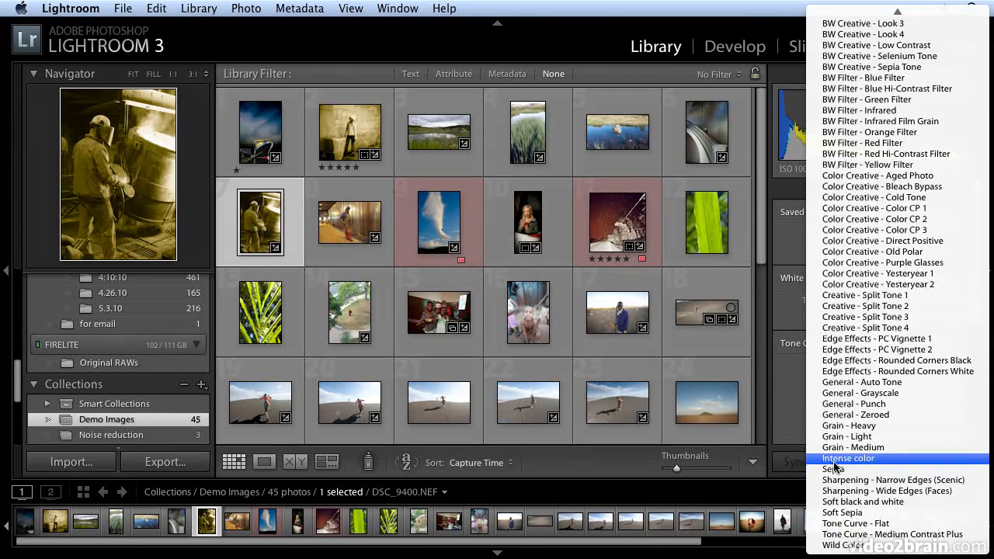
{"action": "left_click", "coordinate": [584, 48]}
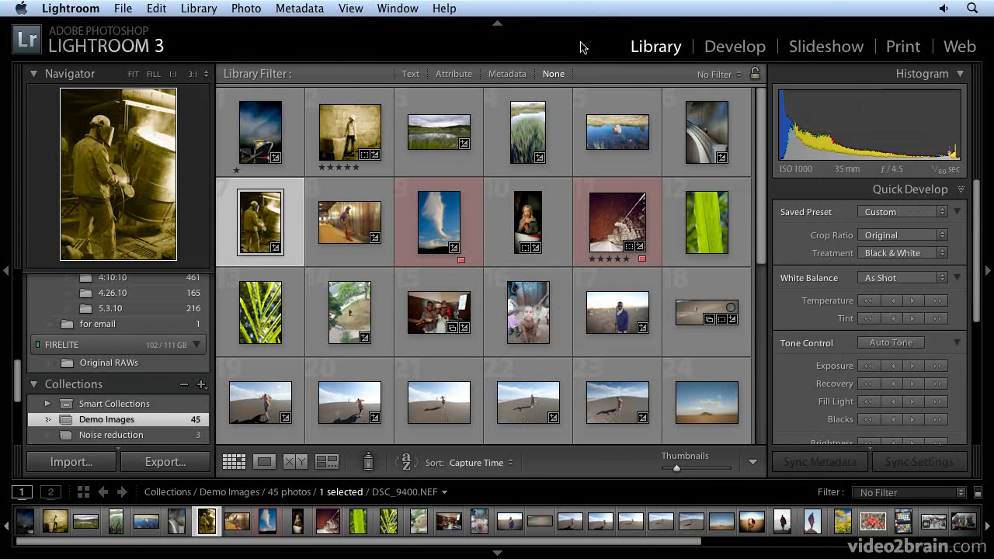